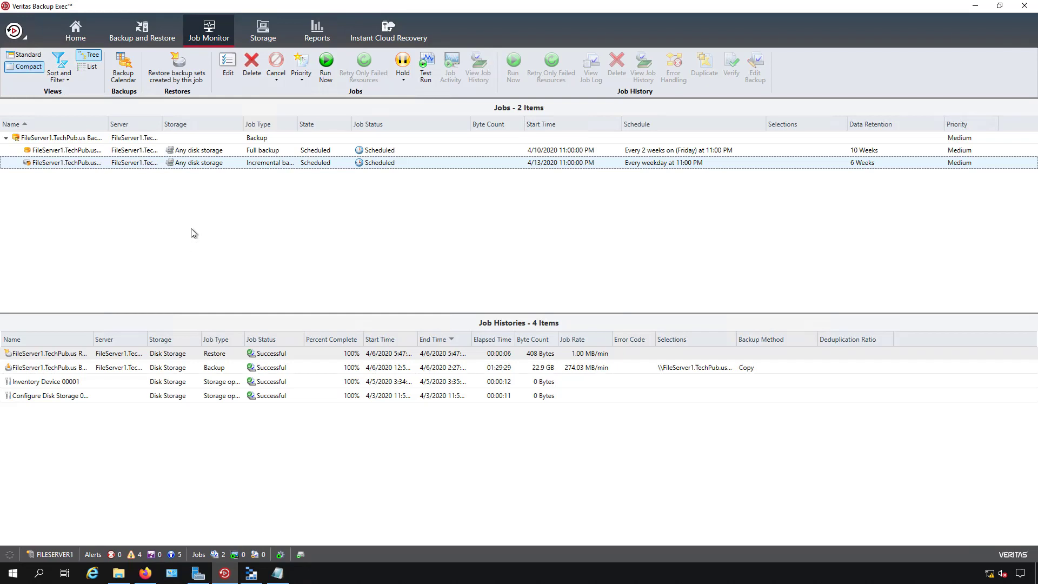
Open the Full backup job's Backup Definition Properties from Job Monitor.
double_click(213, 152)
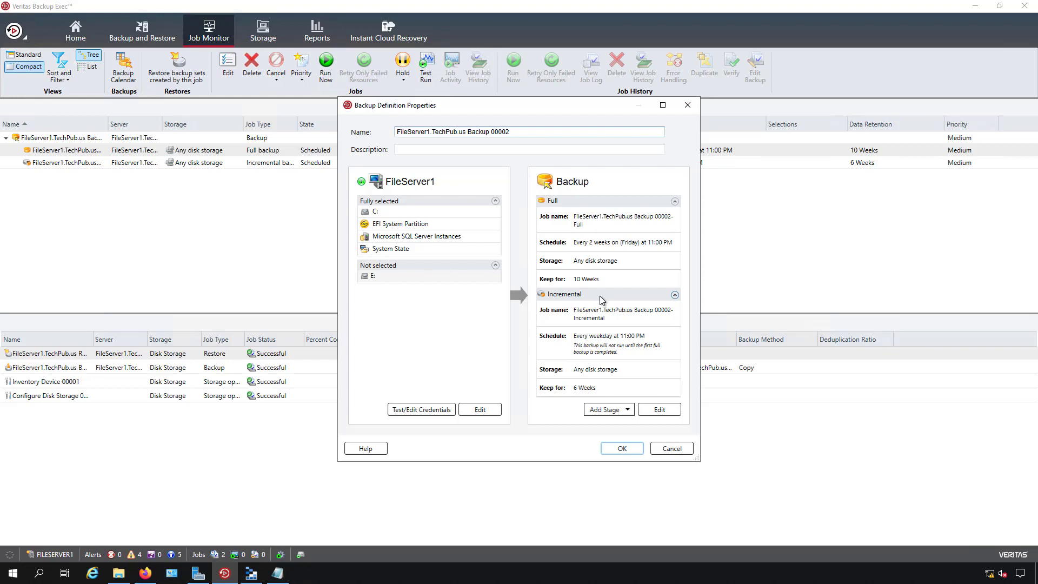
Change the Full backup recurrence to every 3 weeks, adding Saturday alongside Friday.
click(652, 414)
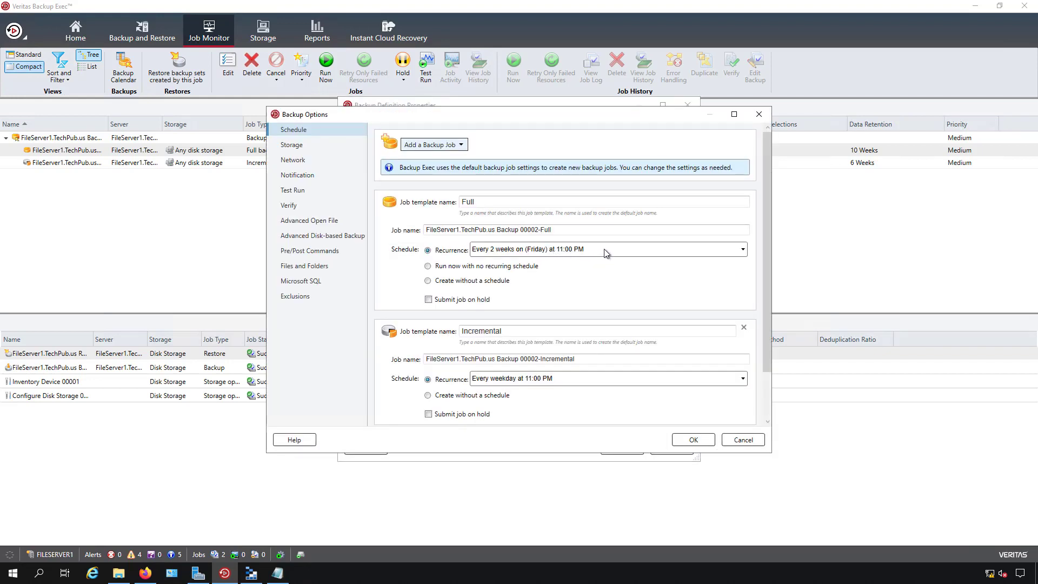
click(605, 249)
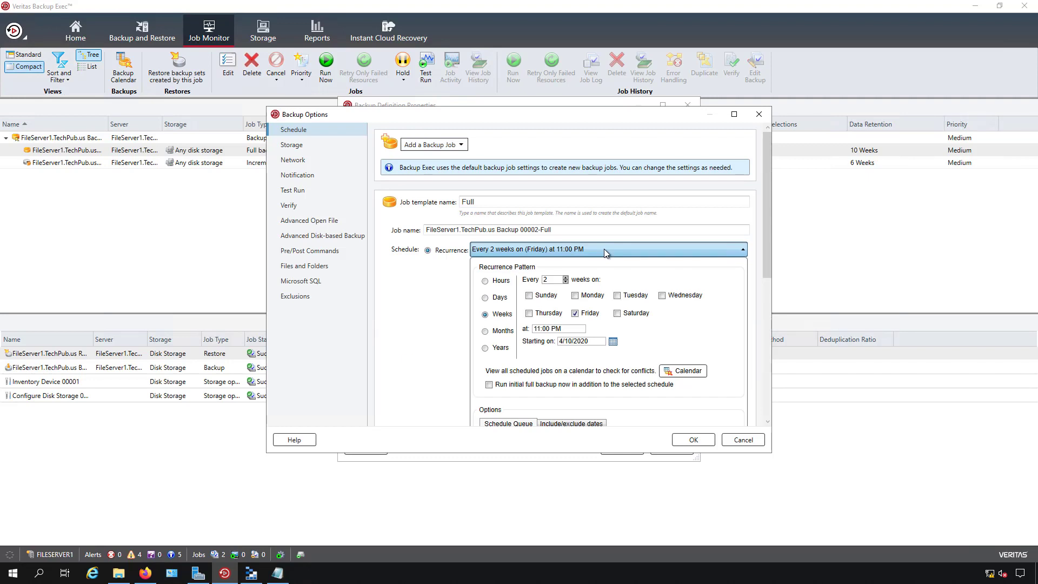
click(565, 277)
click(617, 314)
Confirm the full schedule, then move the incremental run time to 10:00 PM.
click(693, 440)
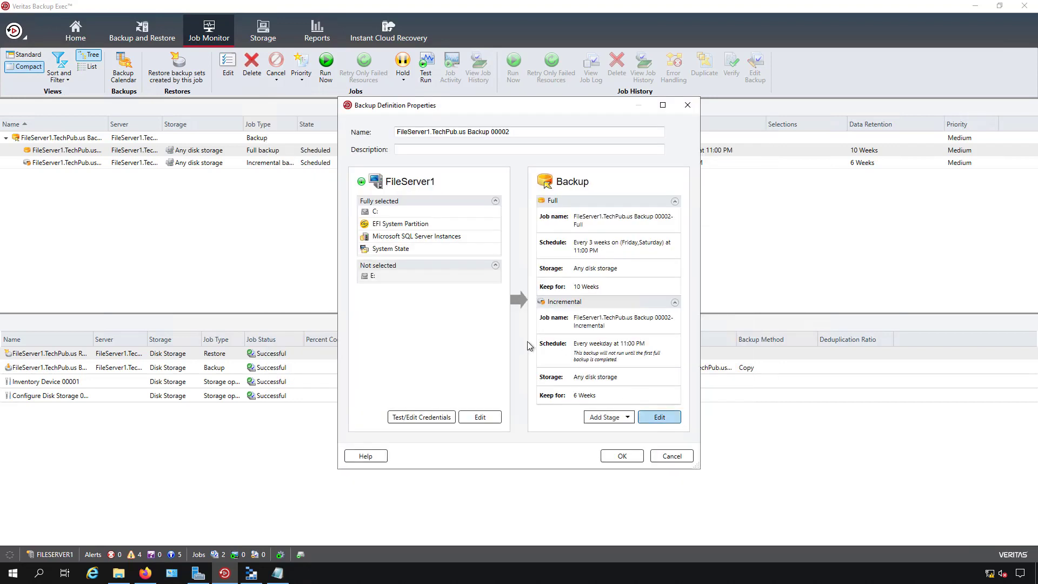
click(670, 420)
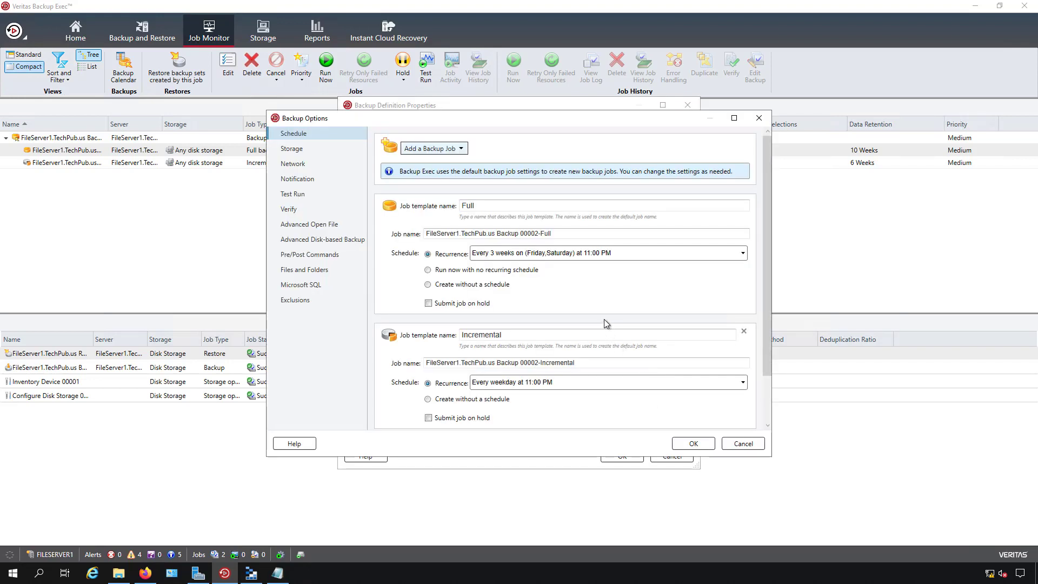
scroll(605, 319, down, 2)
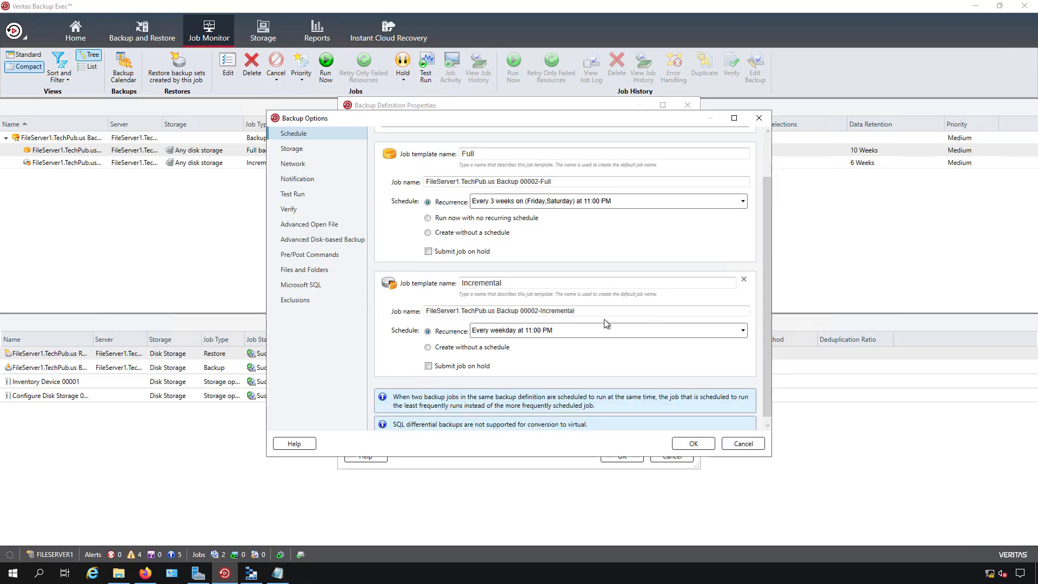
click(553, 325)
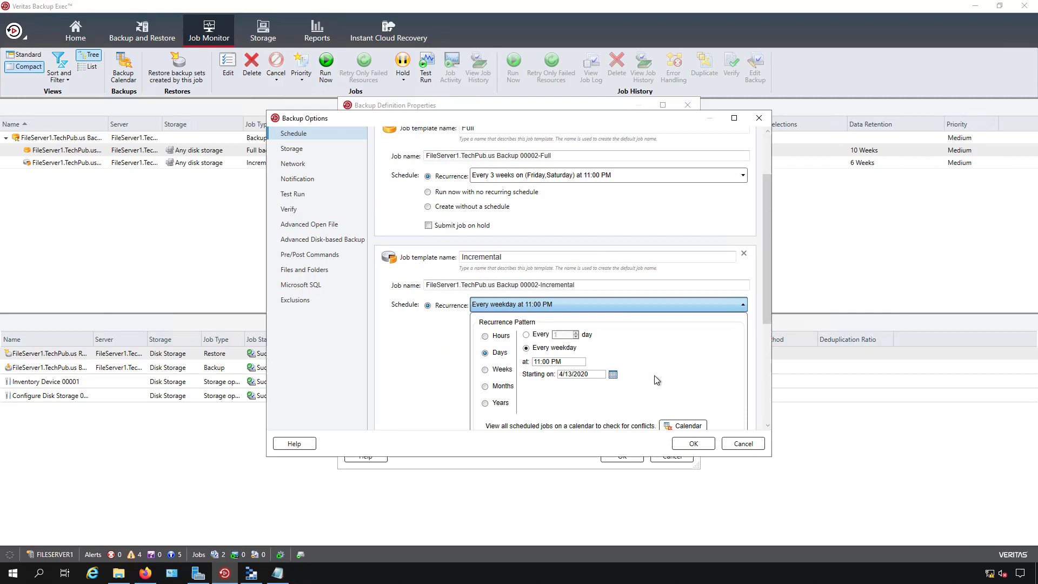
click(539, 363)
key(Delete)
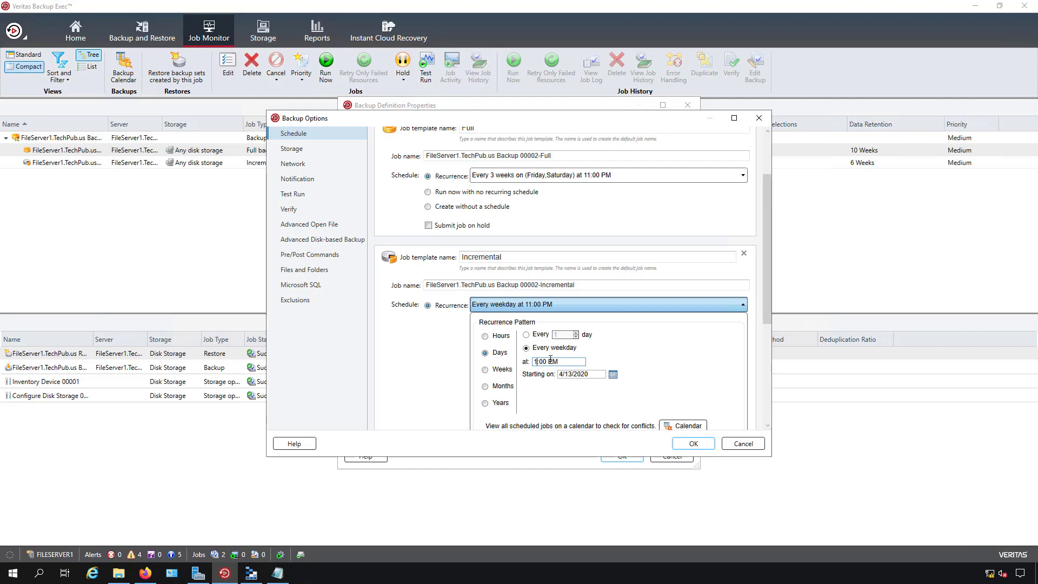
text(0)
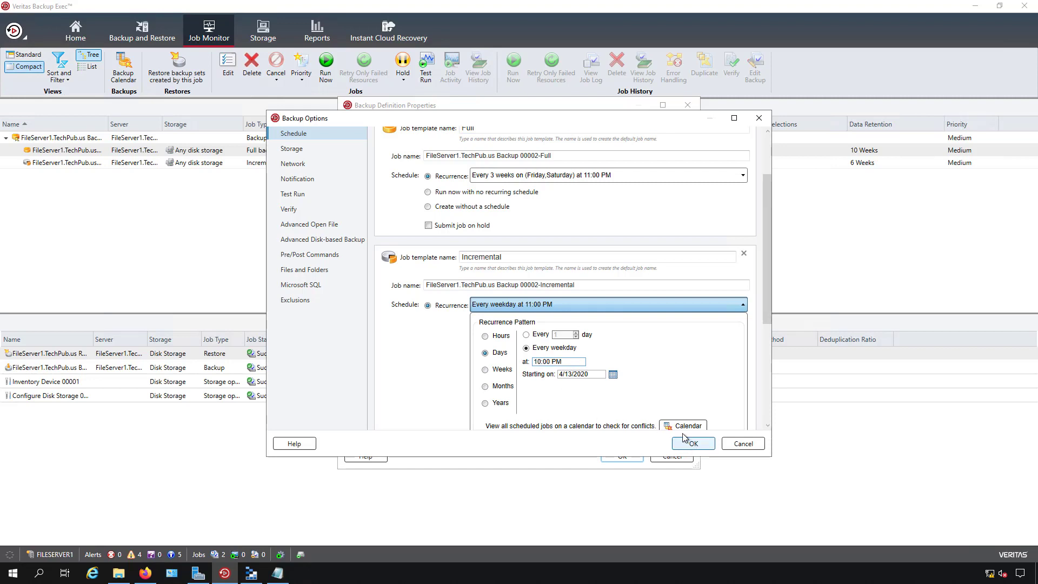
Check the Storage options, viewing the full backup's storage choices without changing them.
click(296, 151)
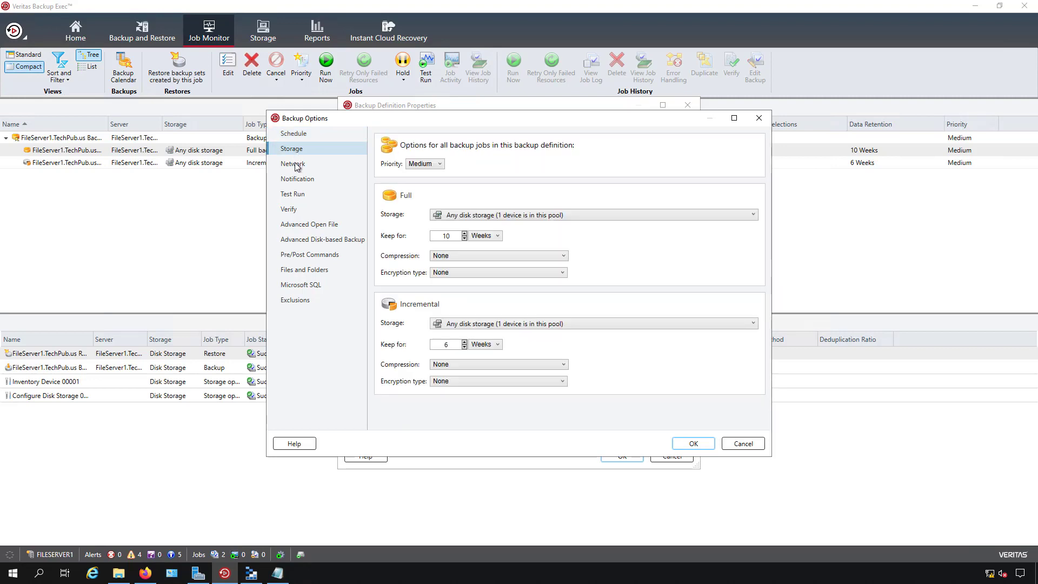
click(475, 215)
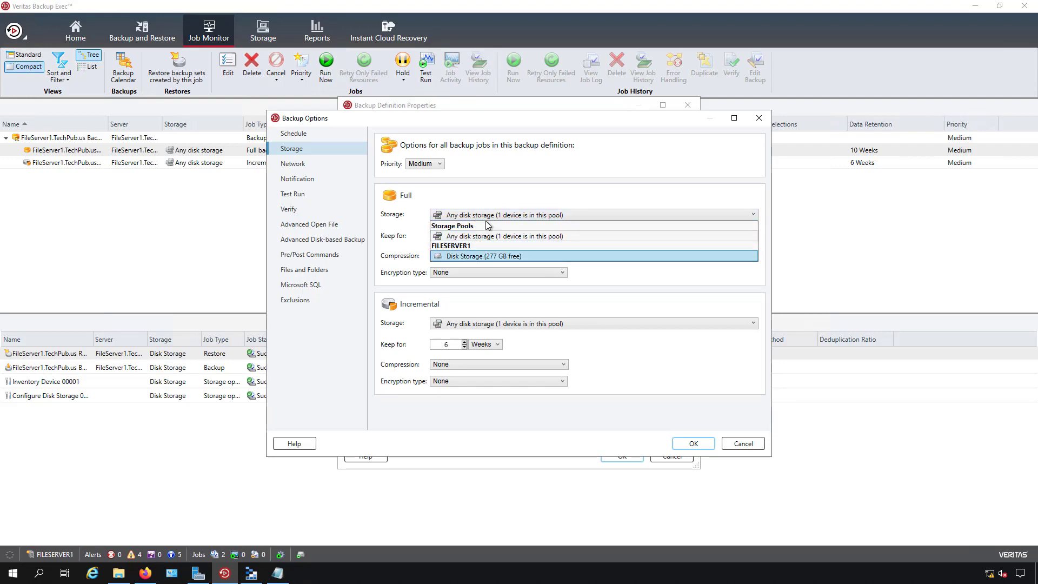
click(490, 199)
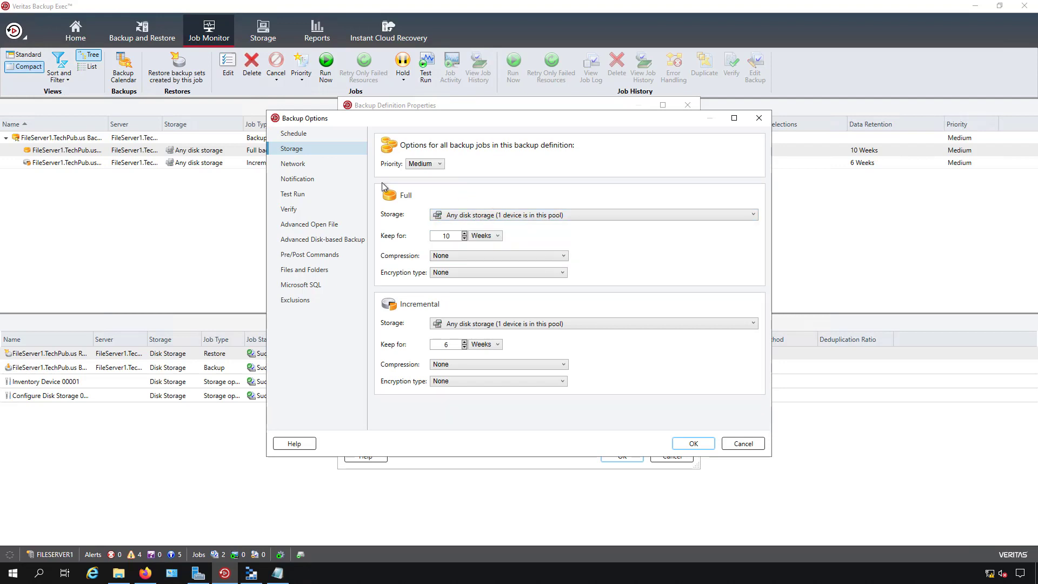
Review the Network, Notification, Test Run and Verify settings.
click(292, 164)
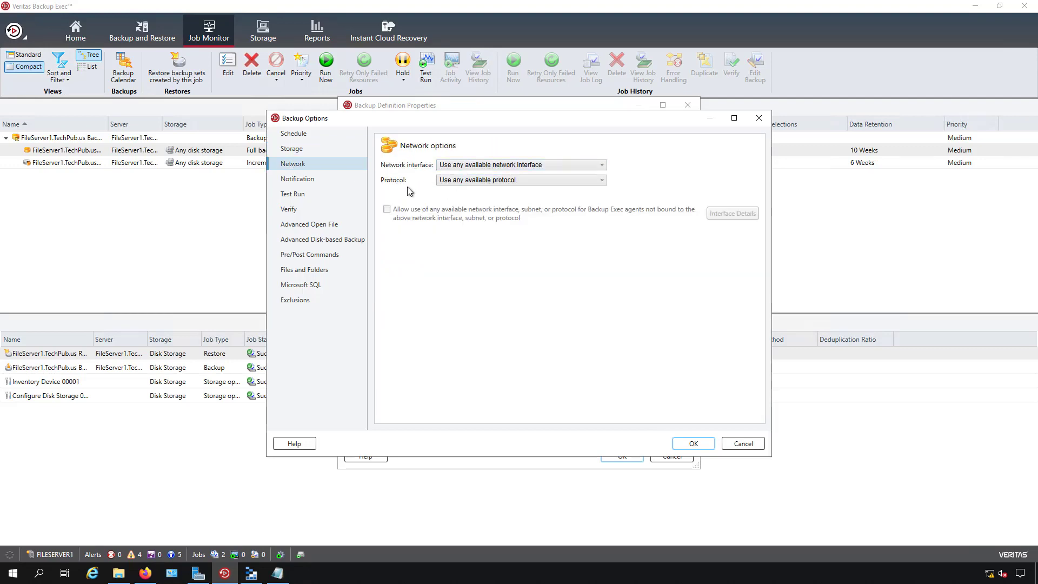
click(311, 179)
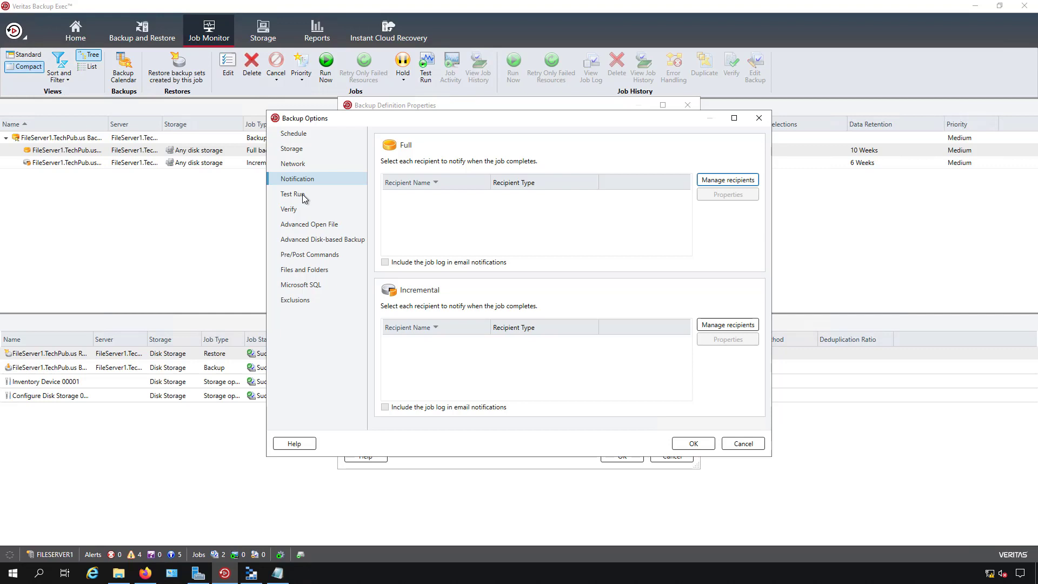
click(302, 195)
click(287, 210)
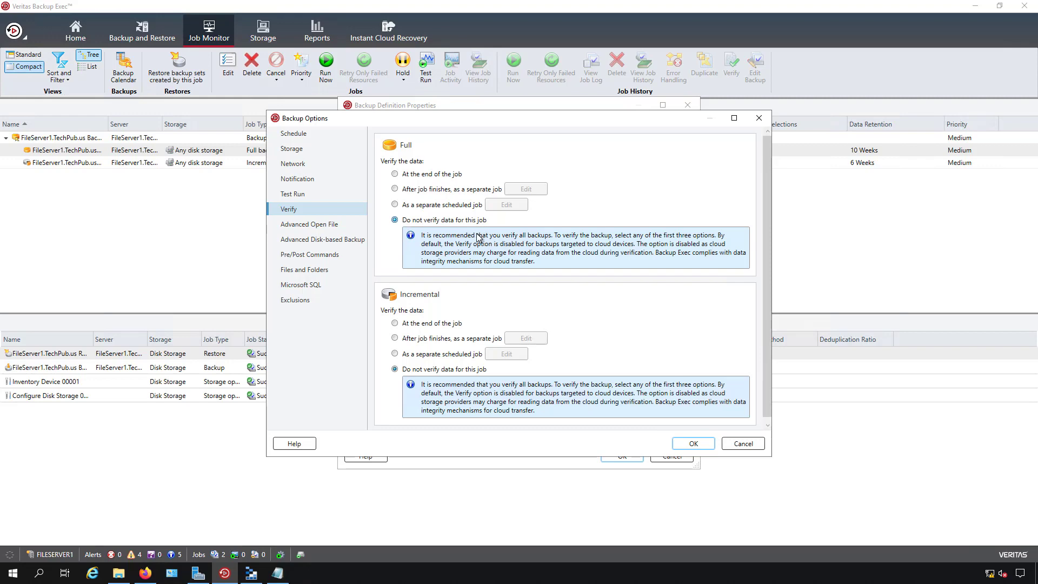
click(415, 175)
In Advanced Open File, keep snapshot technology with the Automatic VSS provider.
click(331, 226)
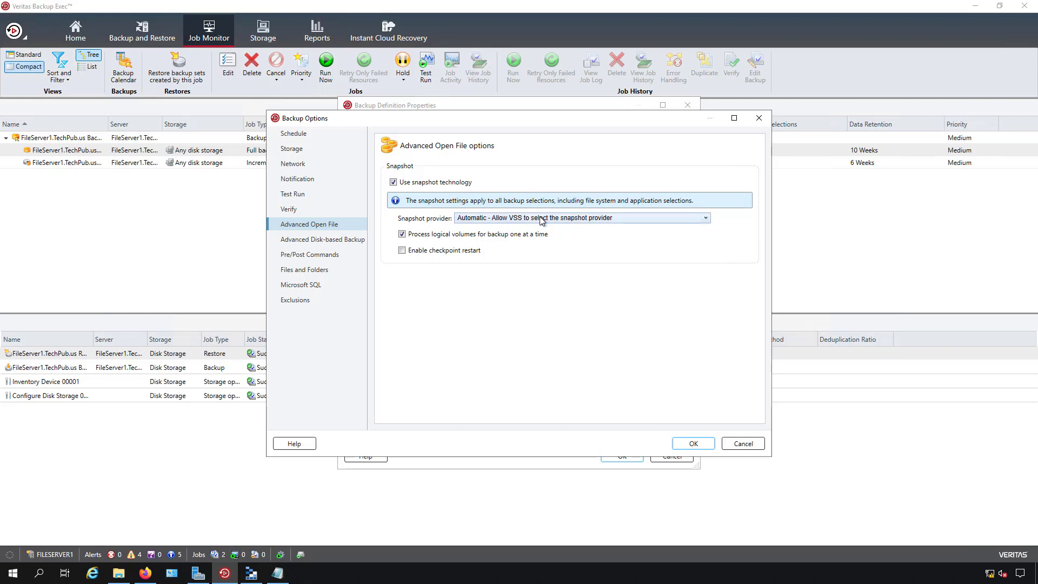
click(539, 219)
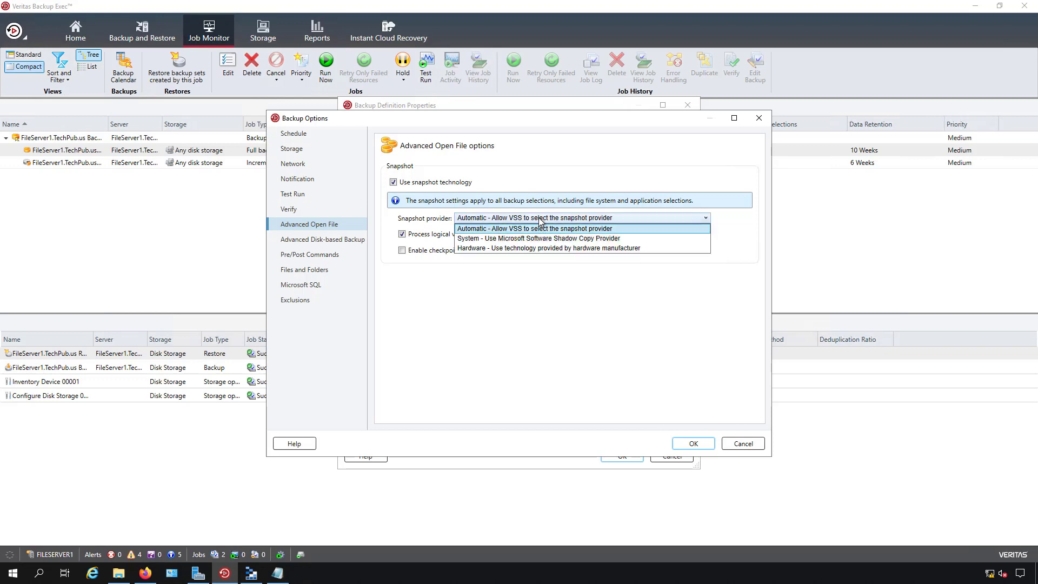
click(611, 230)
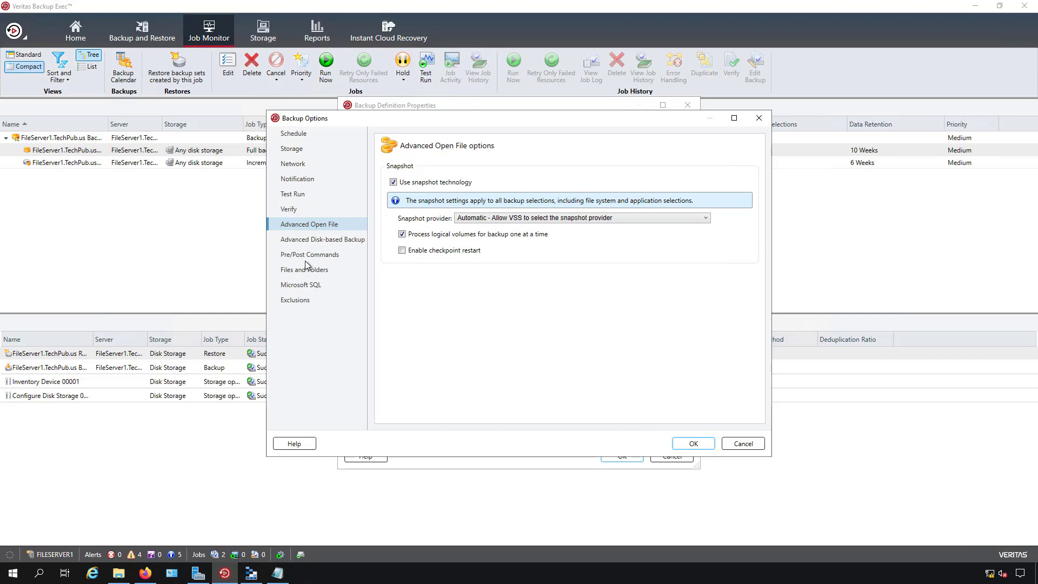
Look over the Advanced Disk-based Backup and Pre/Post Commands options, then accept Backup Options.
click(309, 241)
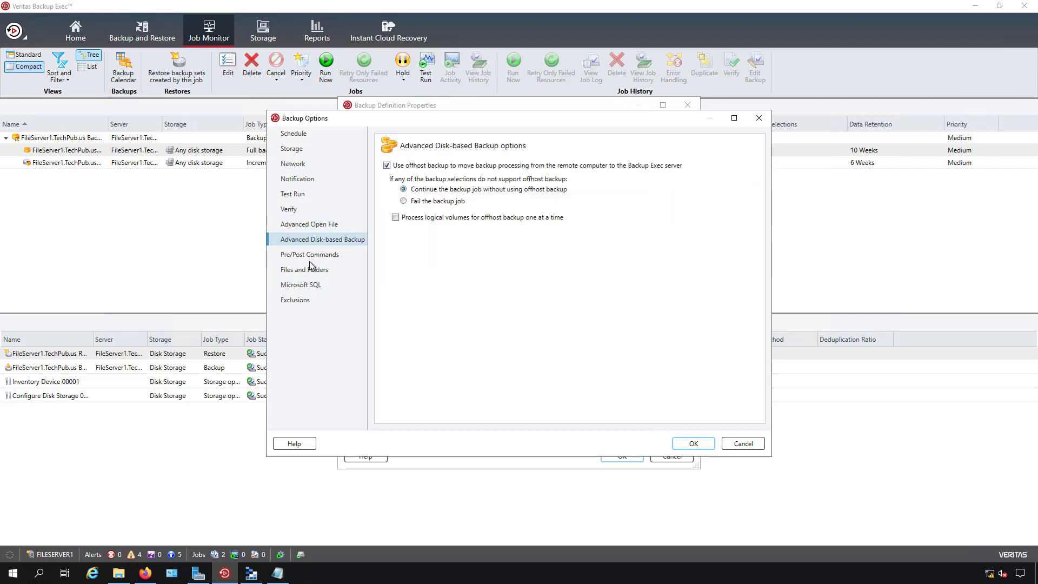
click(310, 257)
click(694, 444)
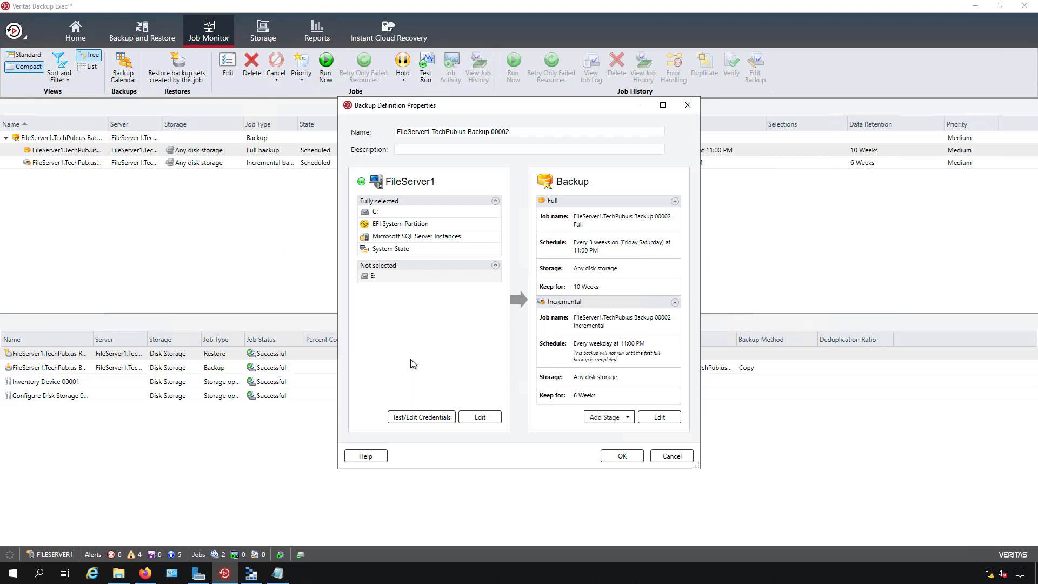
Open the server selections, keep System State and SQL Server instances included, and expand C:.
click(479, 419)
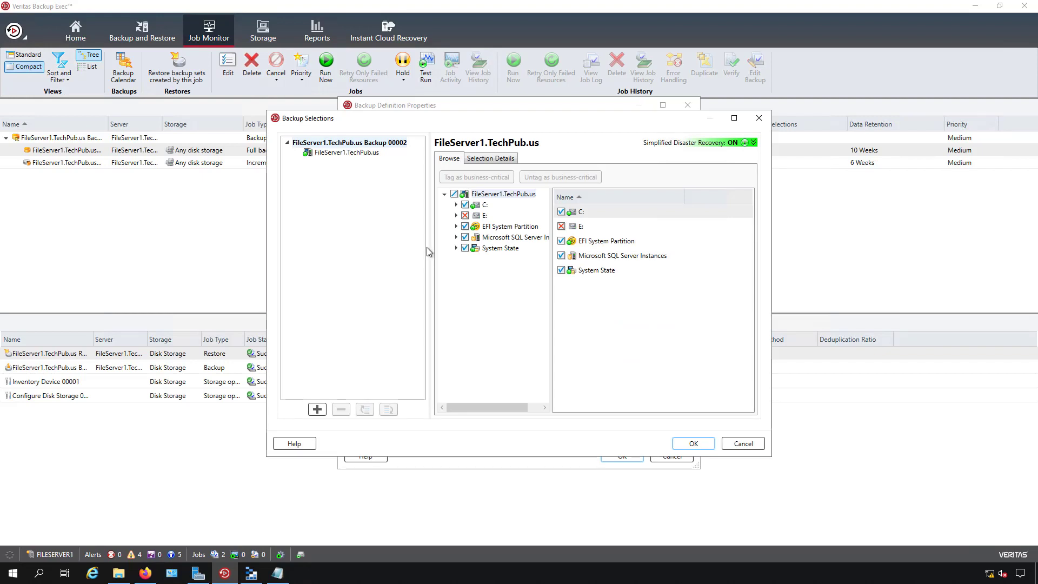
click(465, 248)
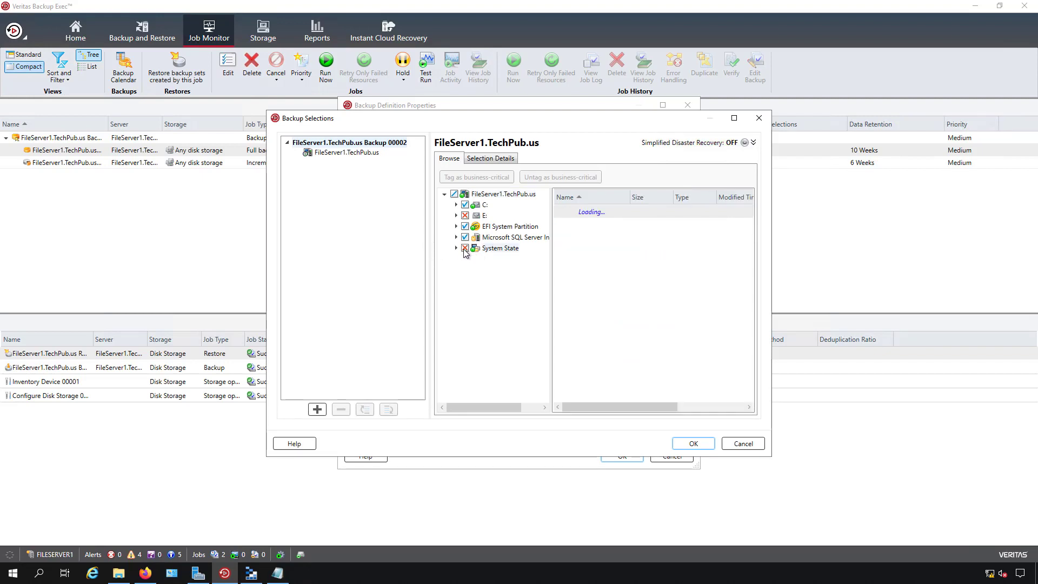
click(464, 248)
click(465, 237)
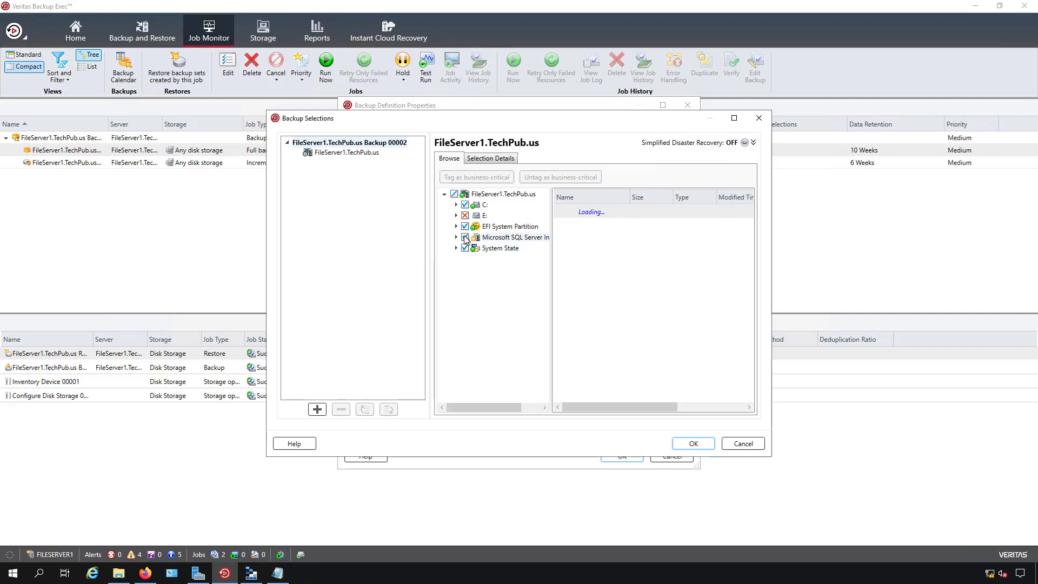
click(456, 205)
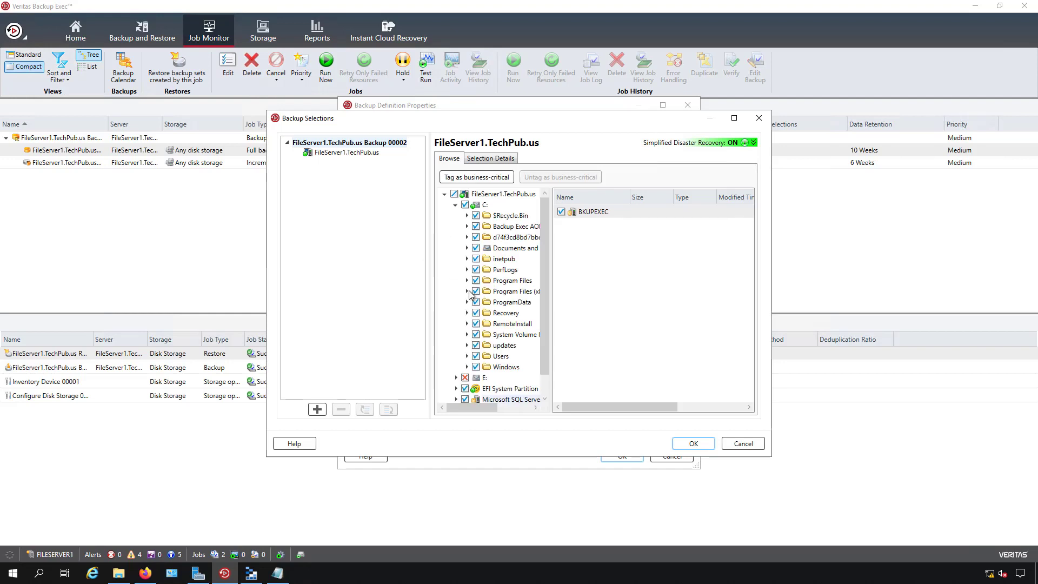
Exclude Program Files, Program Files (x86) and inetpub\wwwroot\iisstart.htm from the selections.
click(476, 280)
click(476, 292)
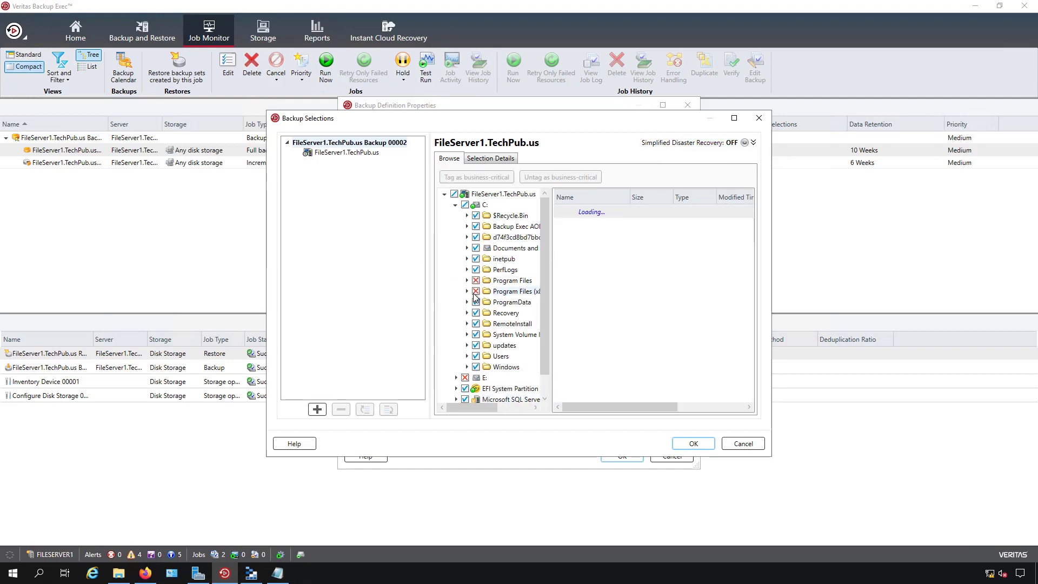
click(467, 269)
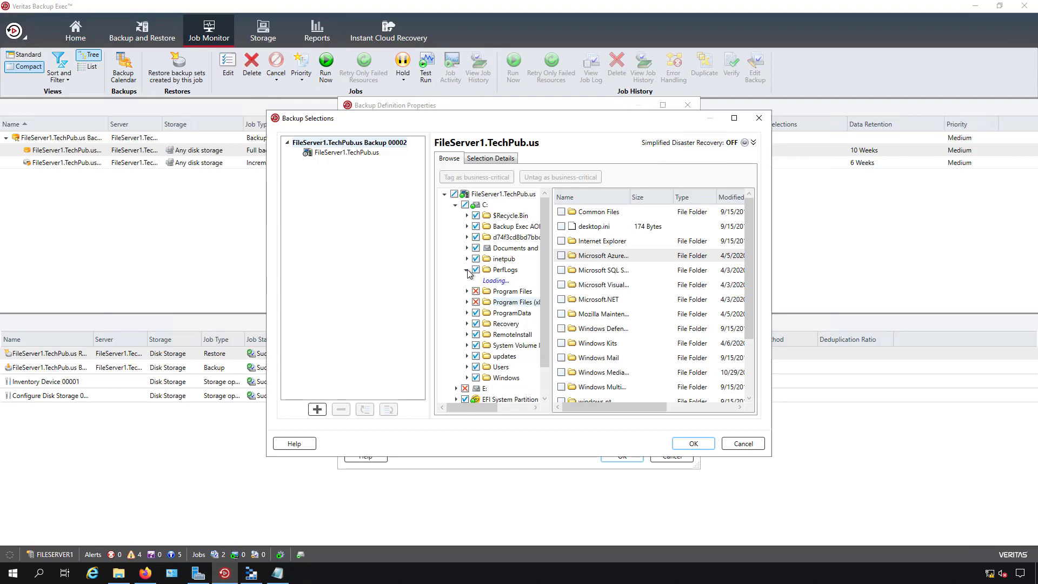
click(504, 269)
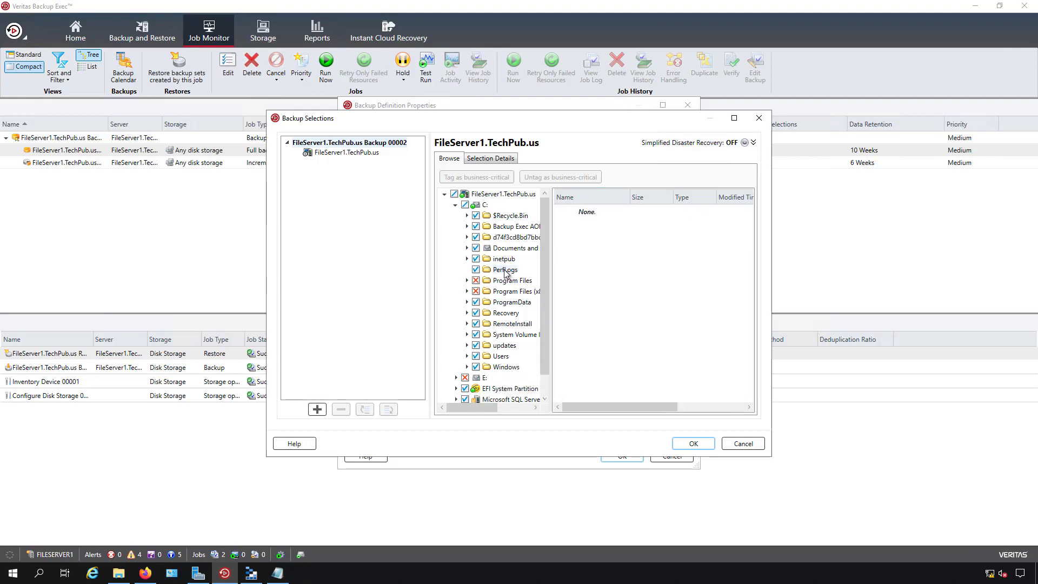
click(506, 259)
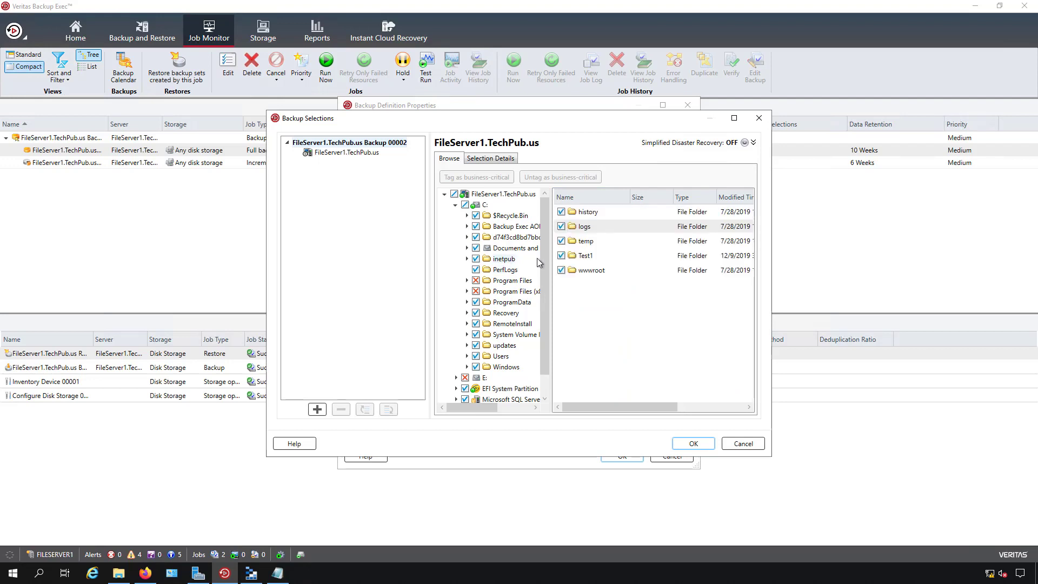
double_click(590, 271)
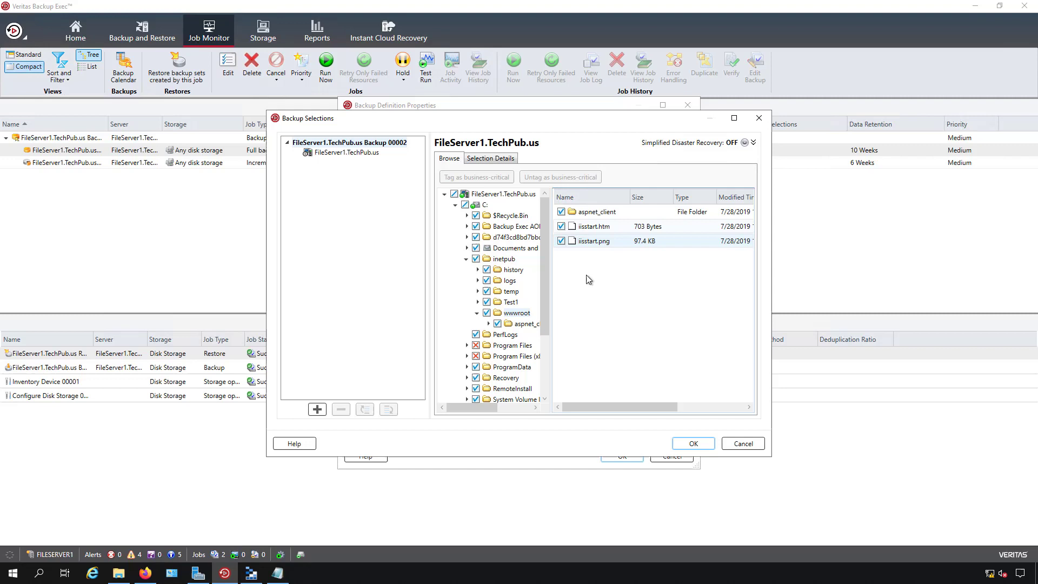
key(Up)
key(space)
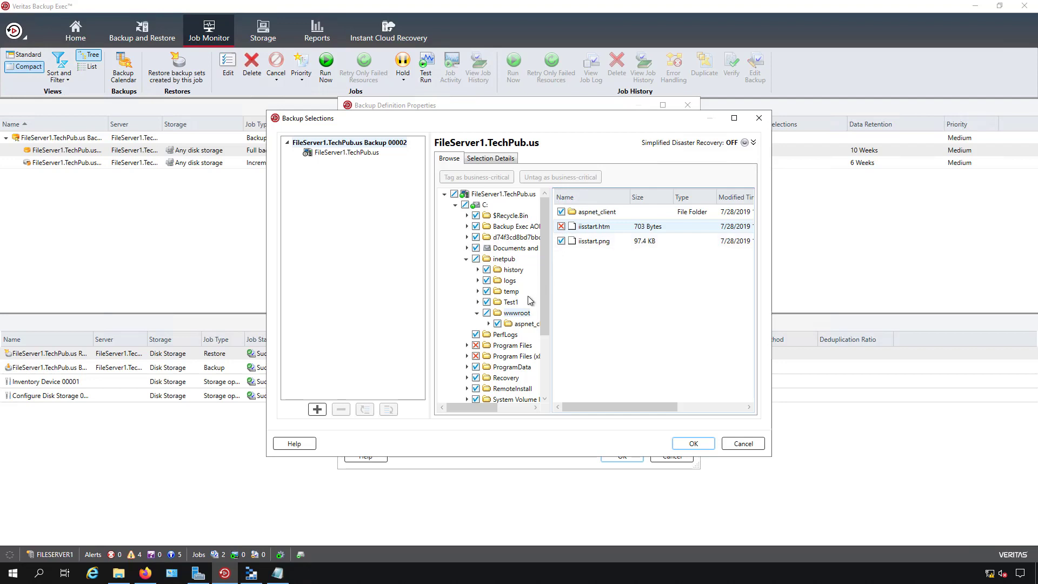
Uncheck inetpub\history, confirming its three CFGHISTORY subfolders are cleared too.
click(486, 269)
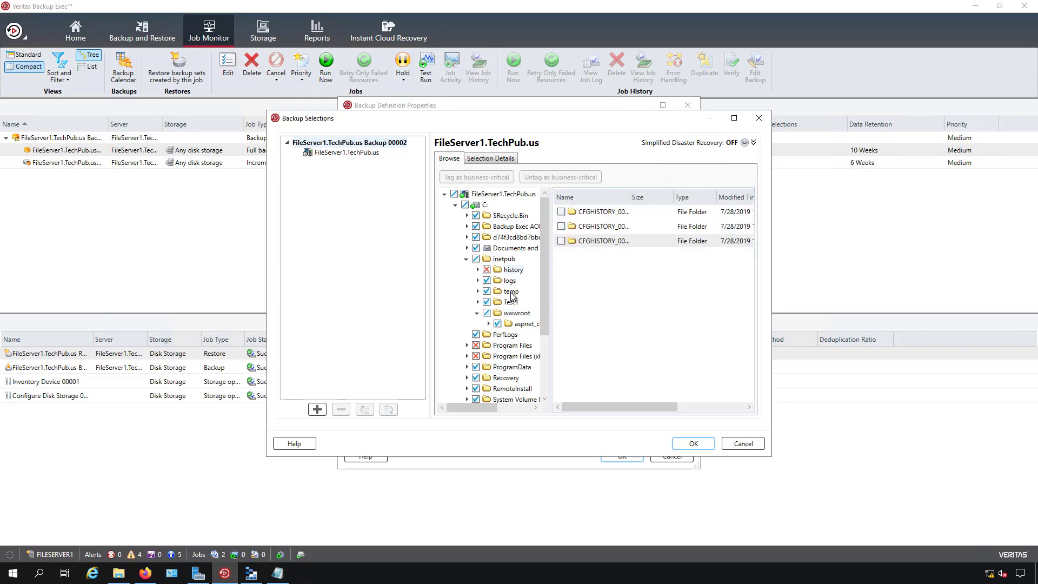
click(478, 270)
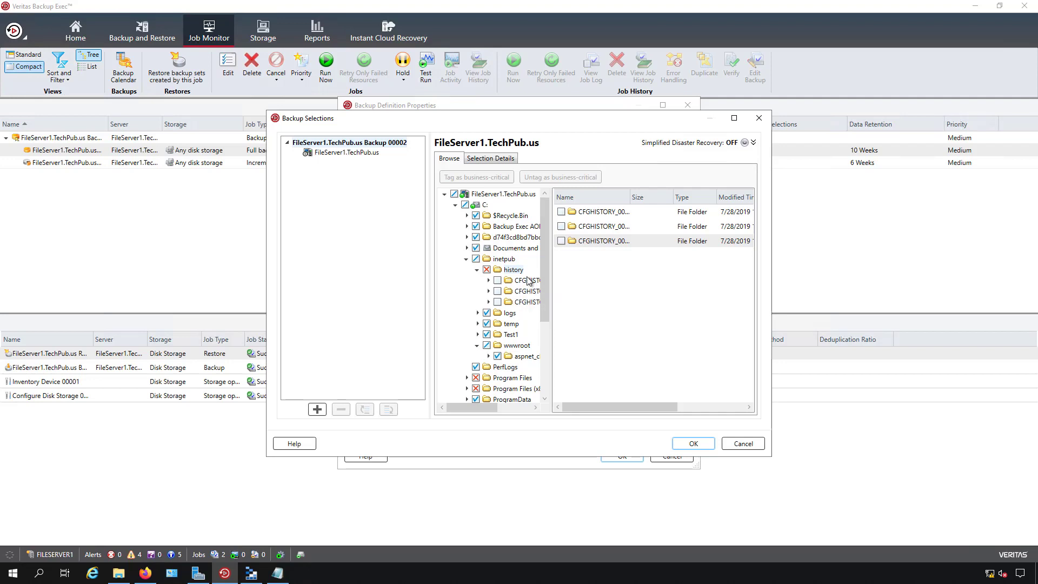
click(476, 269)
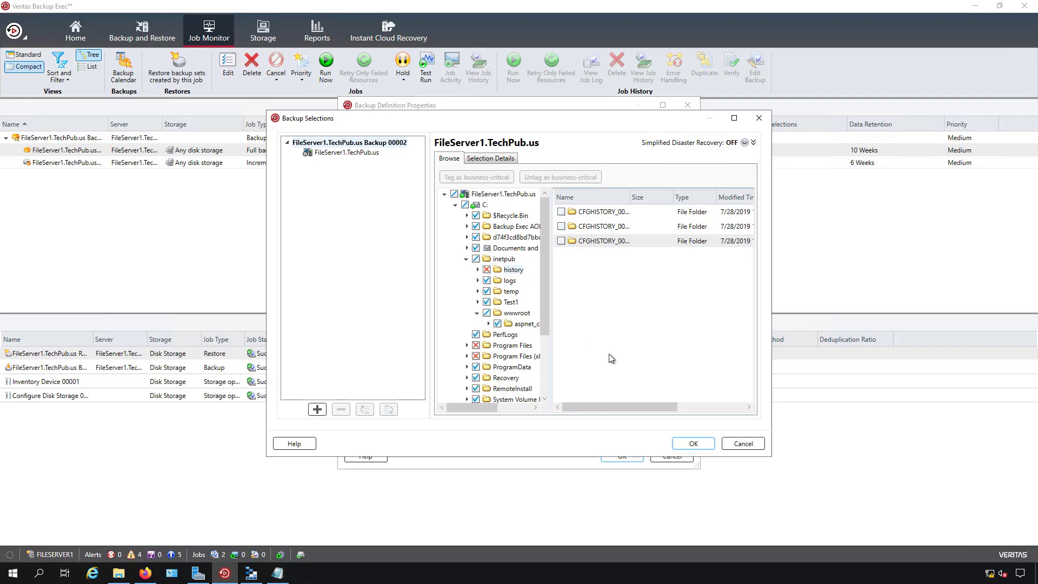
Accept the Backup Selections changes, leaving C: partially selected in the definition.
click(683, 446)
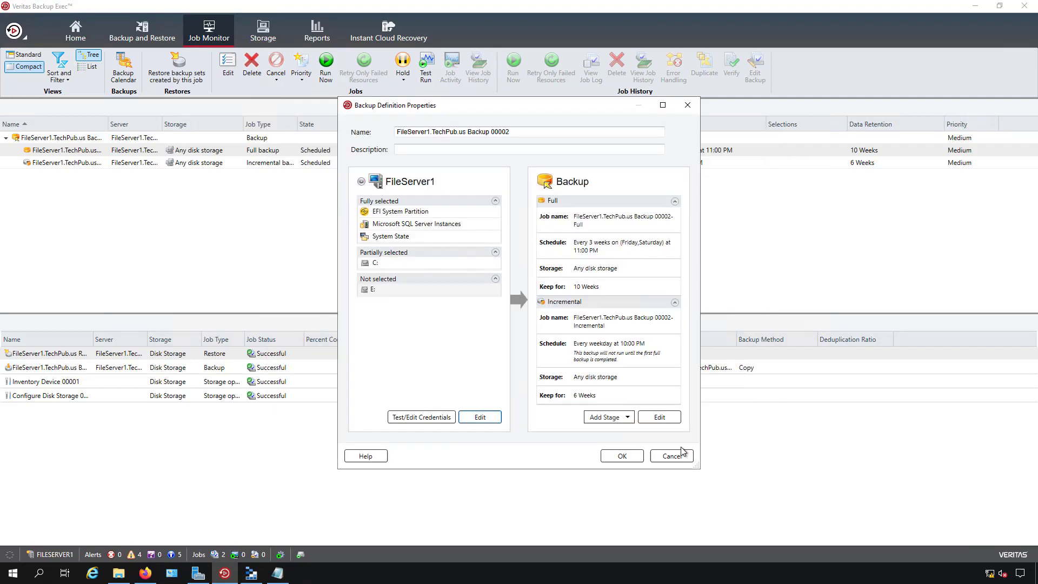